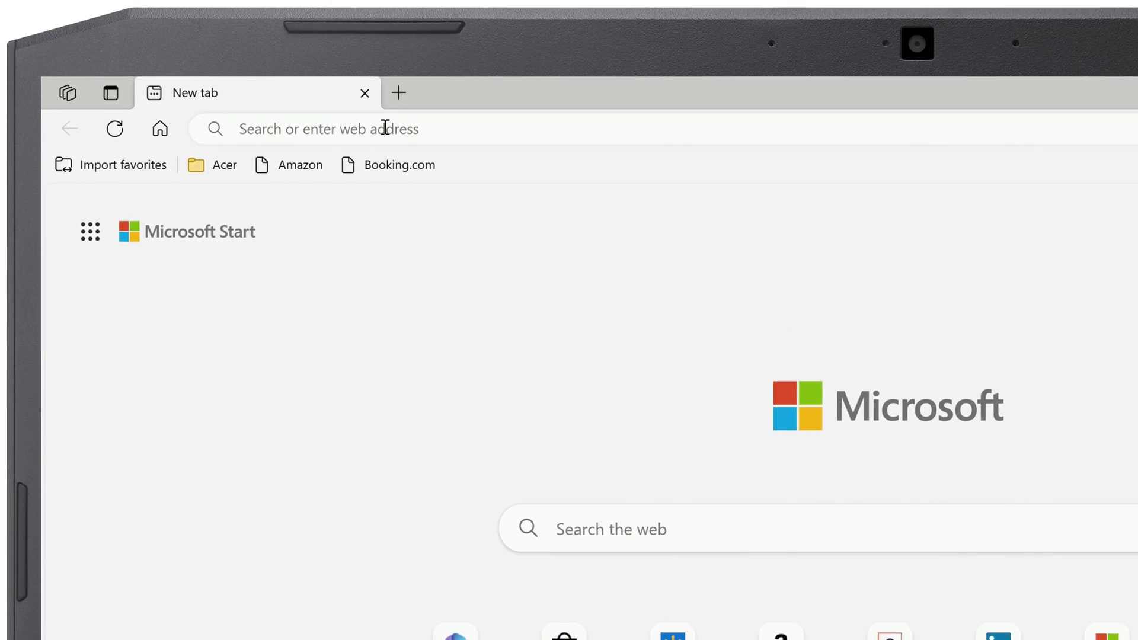
Step: Visit geforce.com in Edge and go to its GeForce Experience page
click(228, 34)
text(geforce)
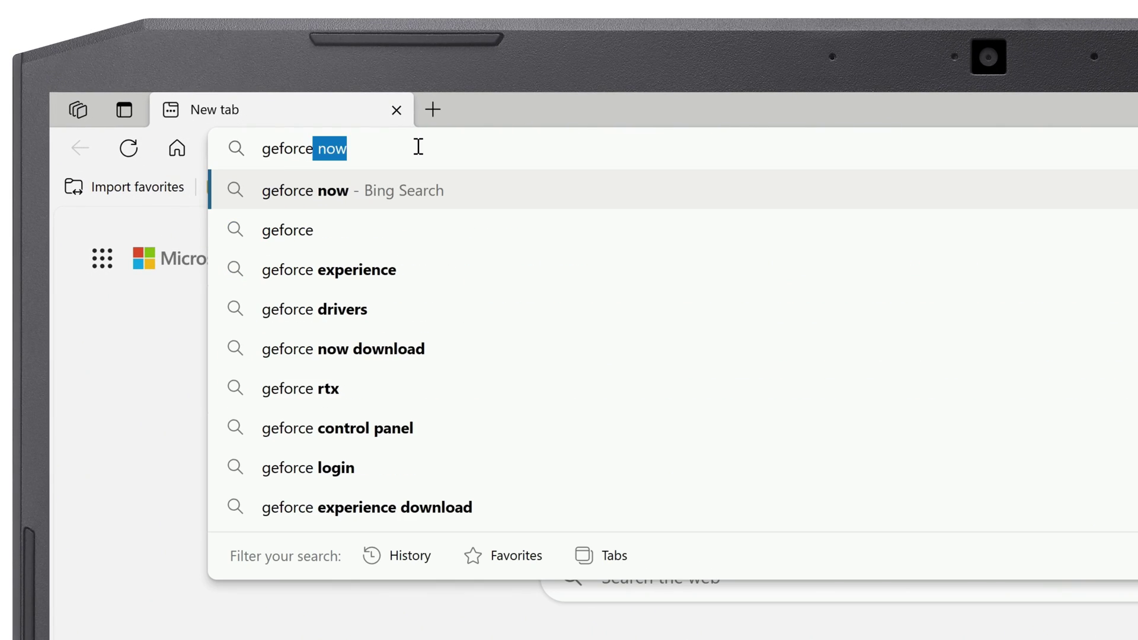
text(.com)
key(Return)
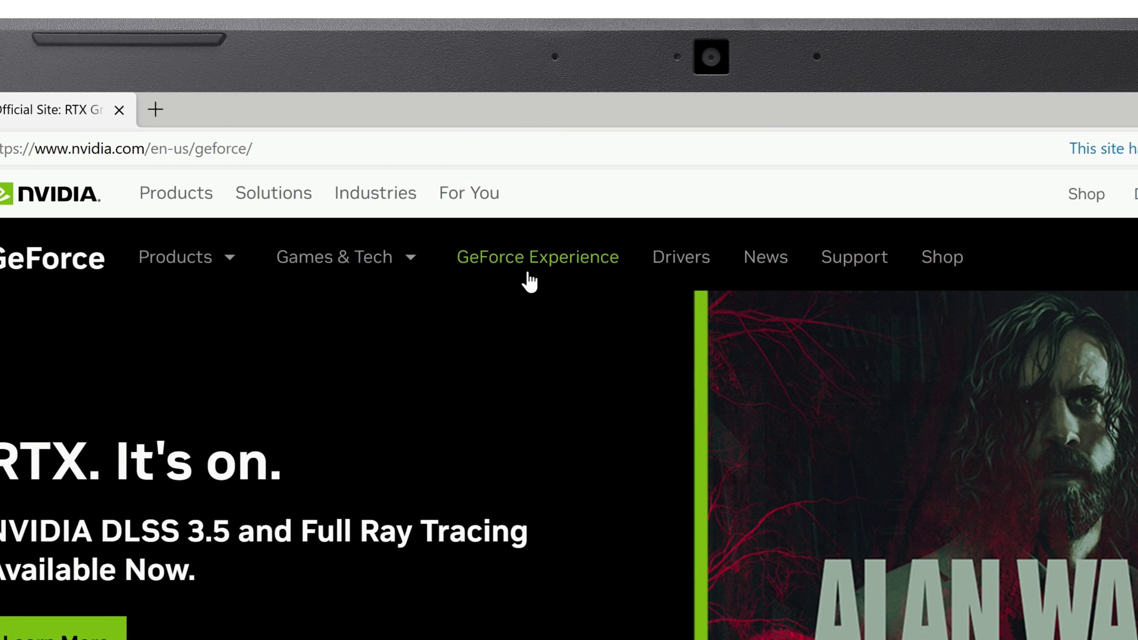
click(528, 276)
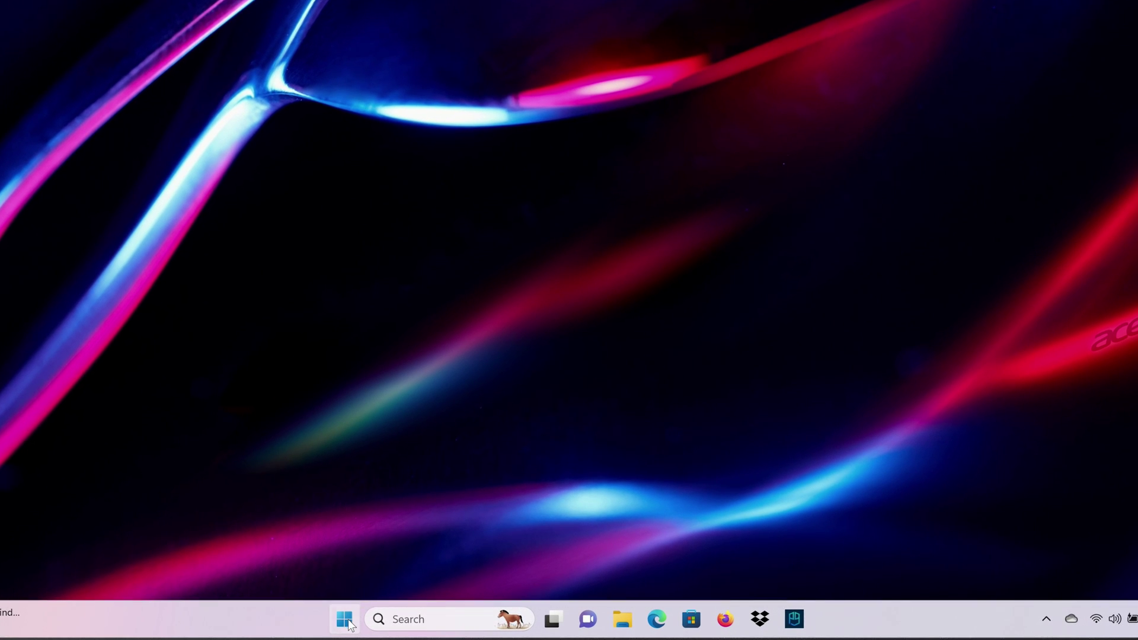
Step: Search 'geforce' from the Start menu and launch GeForce Experience
click(345, 619)
text(geforce)
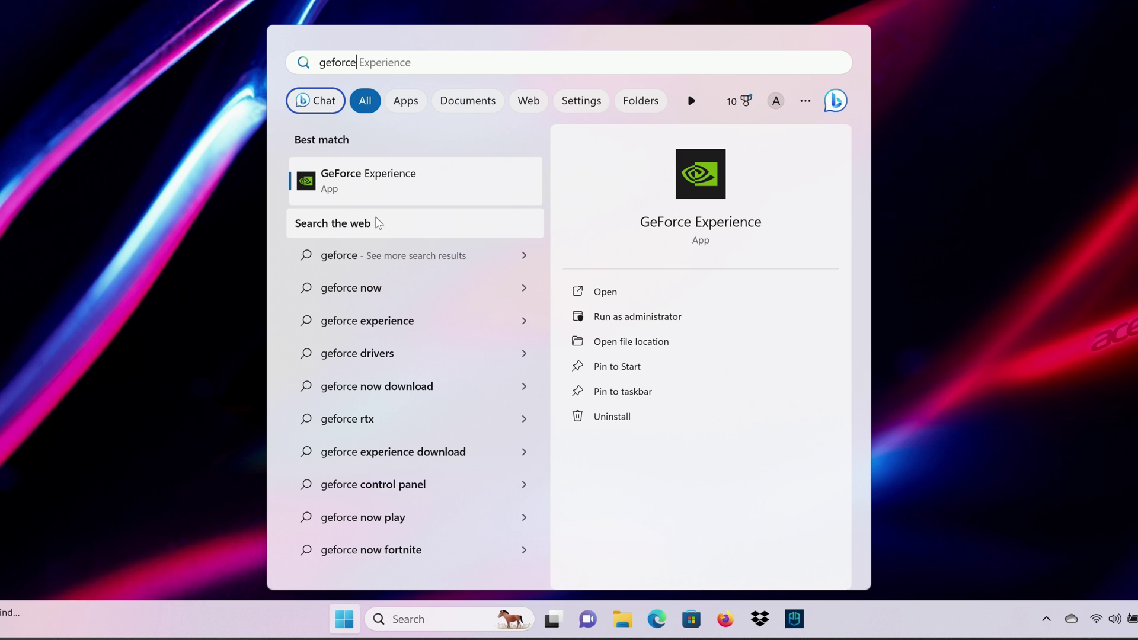
click(376, 181)
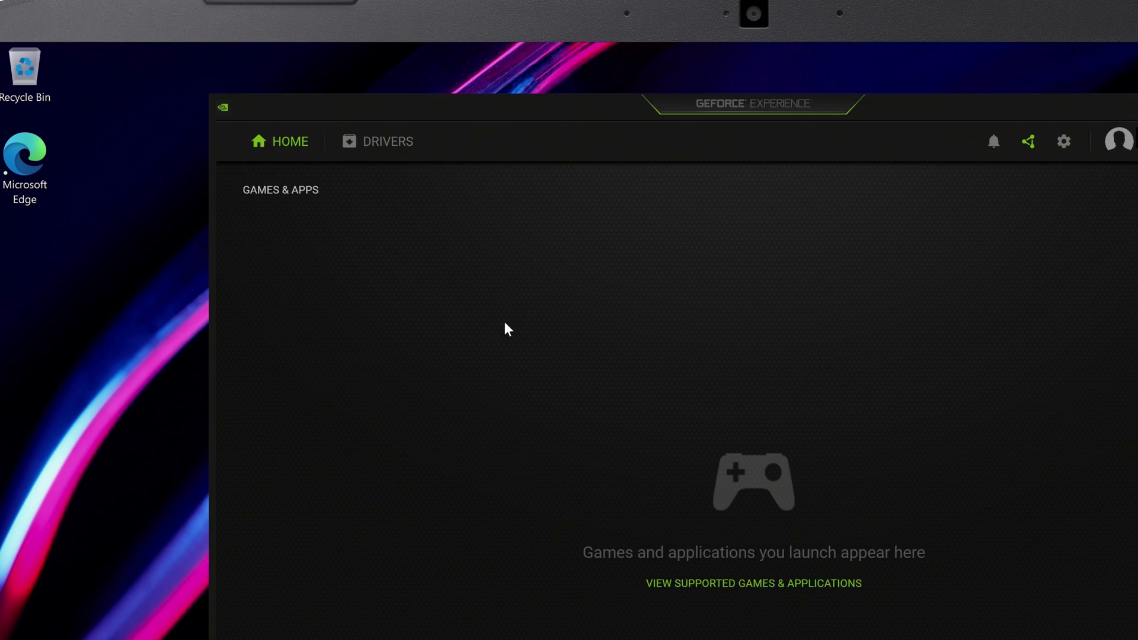
Step: Check for driver updates on the Drivers page, revealing 545.84 versus installed 512.74
click(411, 178)
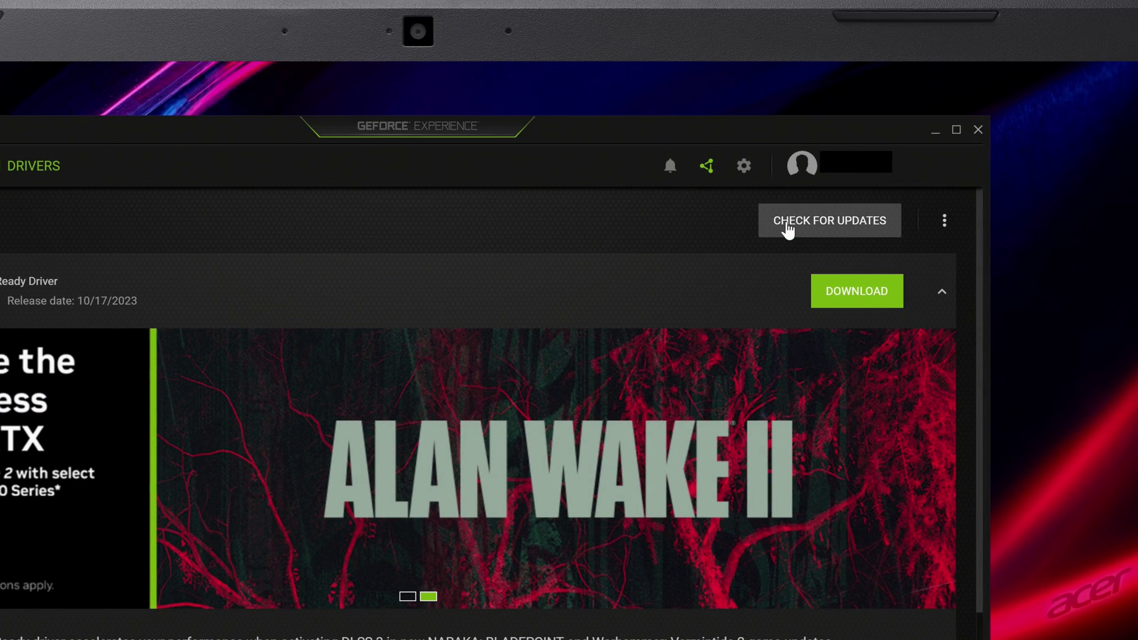
click(787, 230)
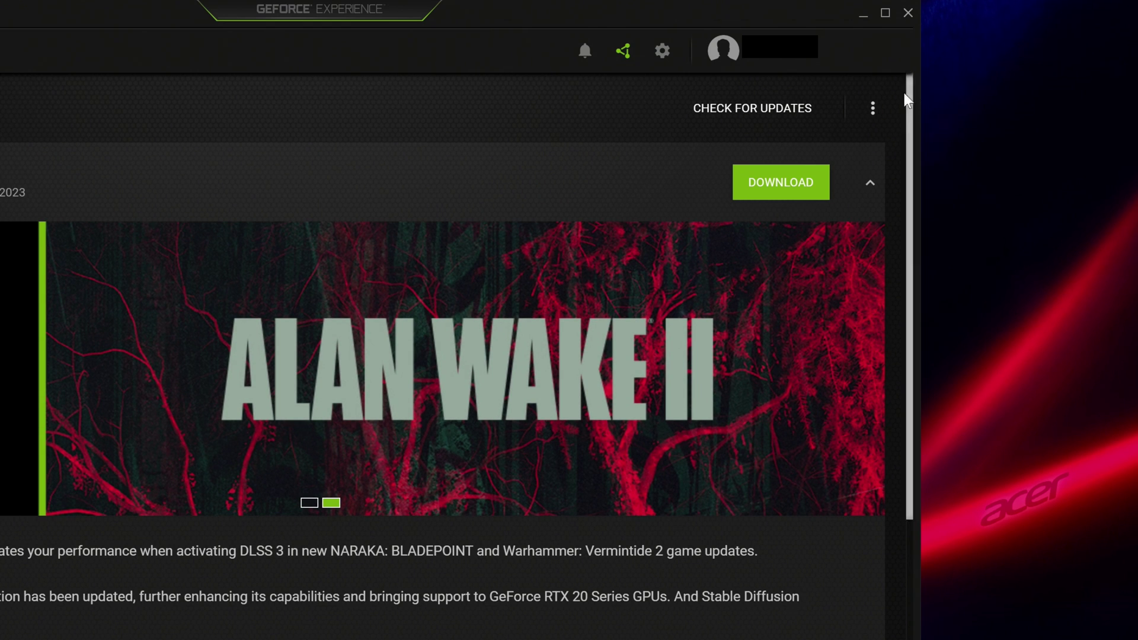
Step: Download Game Ready Driver 545.84 and start an express installation
click(760, 183)
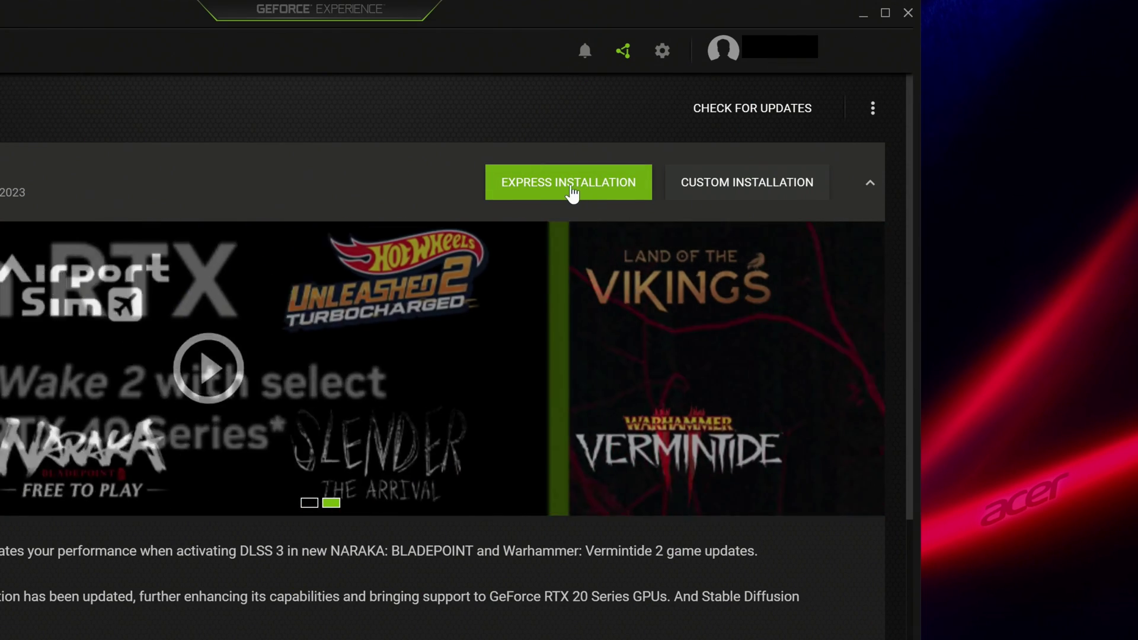
click(561, 198)
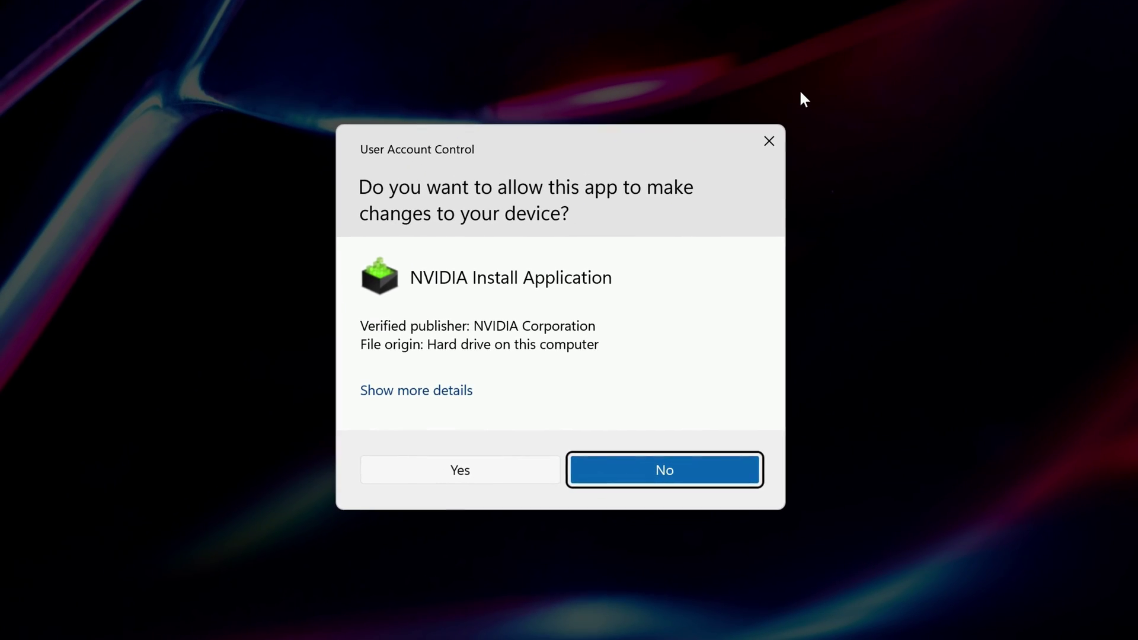
Step: Allow NVIDIA Install Application in User Account Control so driver 545.84 installs
click(489, 475)
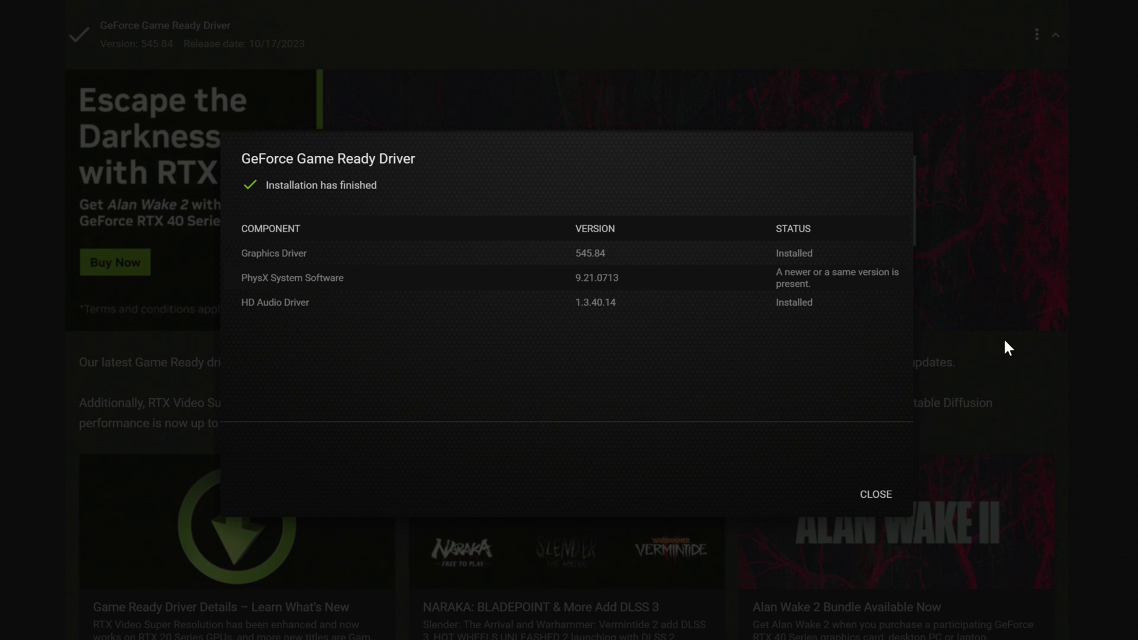
Step: Dismiss the installation summary, showing driver 545.84 installed on 10/24/2023
click(876, 494)
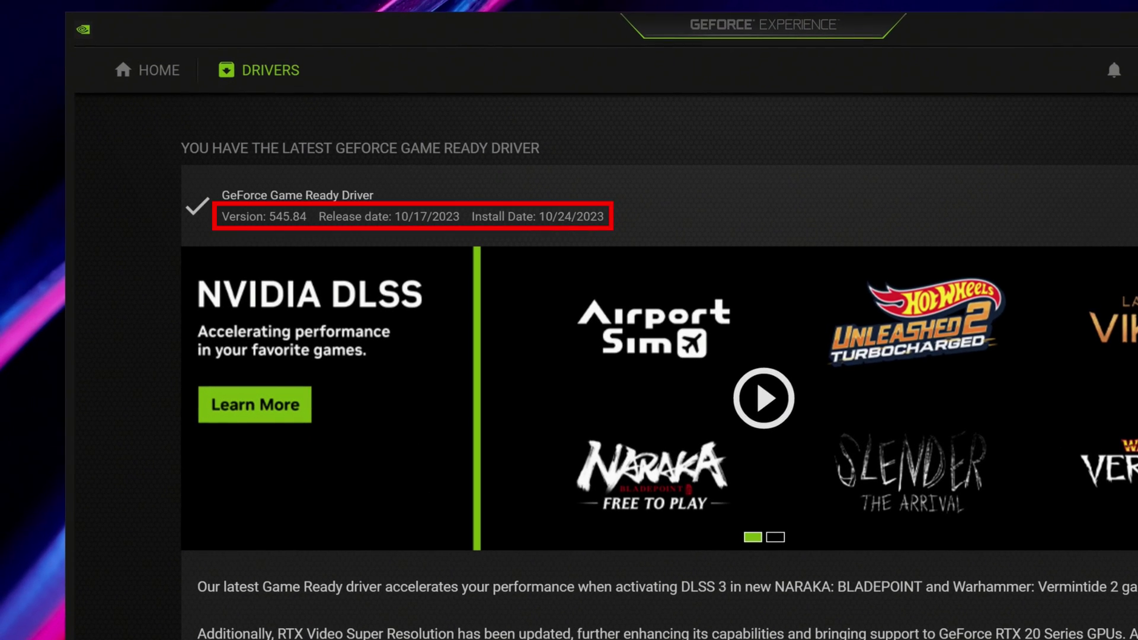